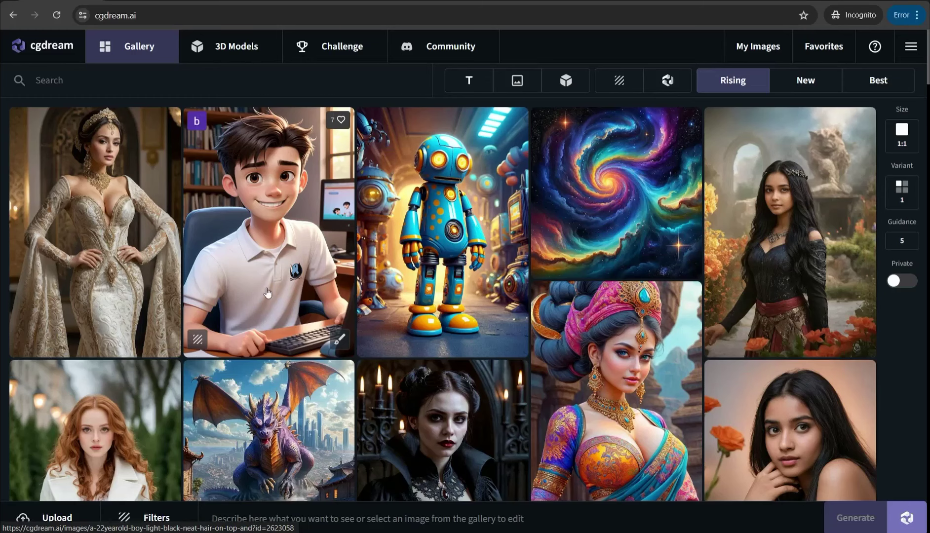
Browse the CGDream Gallery, then open the pricing page comparing the Starter and $10/month Premium plans.
scroll(271, 307, "down", 10)
scroll(277, 331, "down", 2)
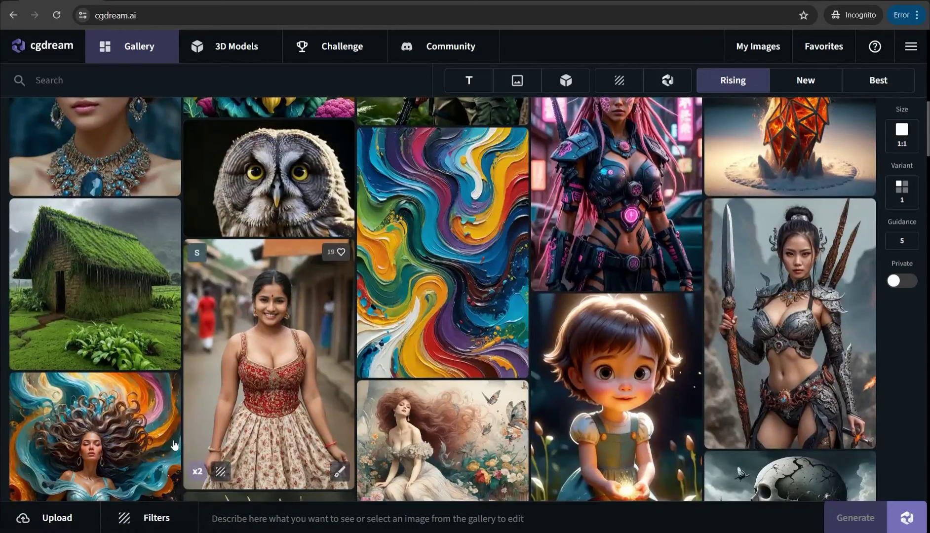
left_click(224, 342)
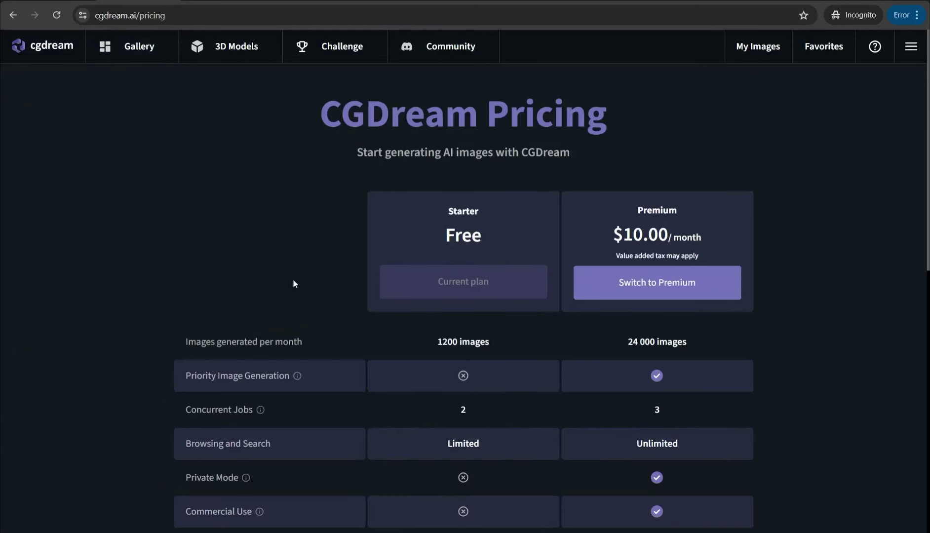
Scroll down the pricing page past the Starter and Premium plan comparison.
scroll(272, 259, "down", 1)
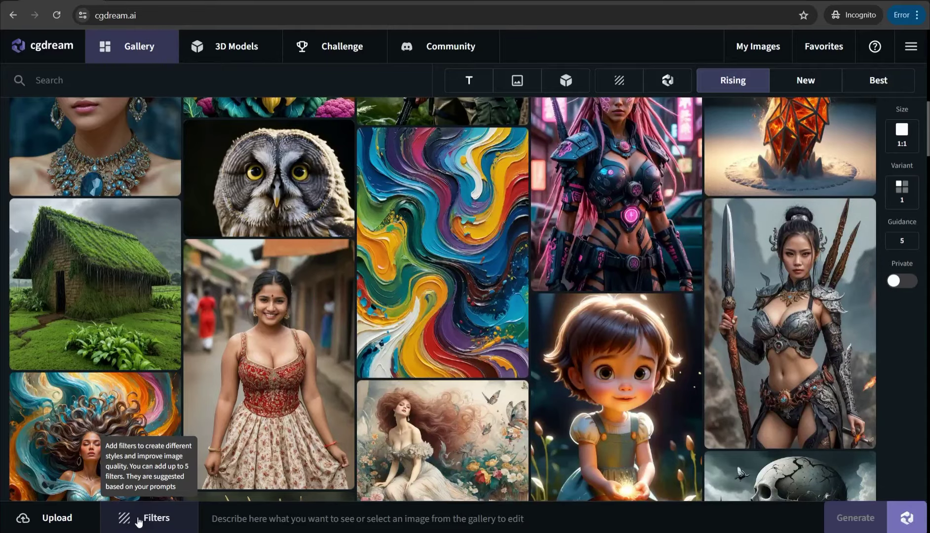
Enter the prompt 'a cat wears a hat' and browse the Recommended Filters grid.
left_click(210, 518)
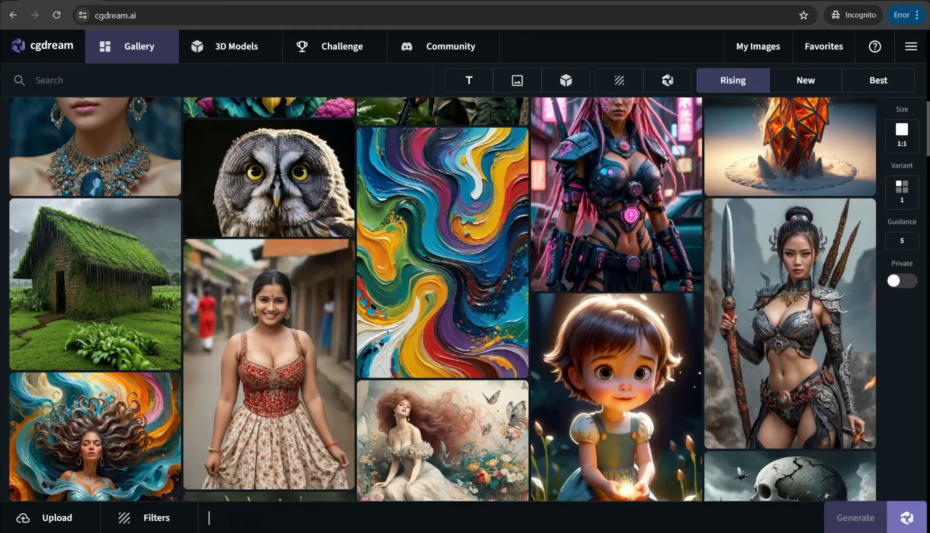
type("a cat")
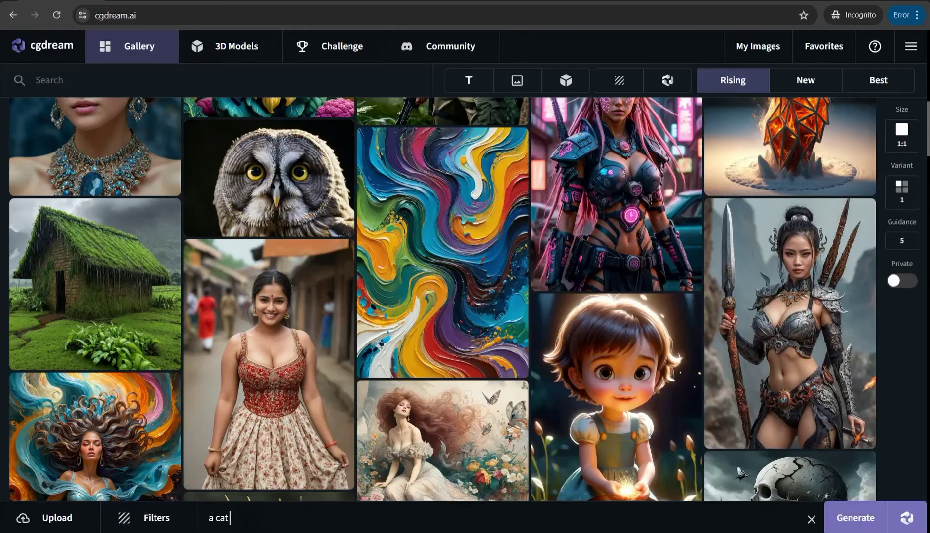
type(" wears a hat")
left_click(148, 519)
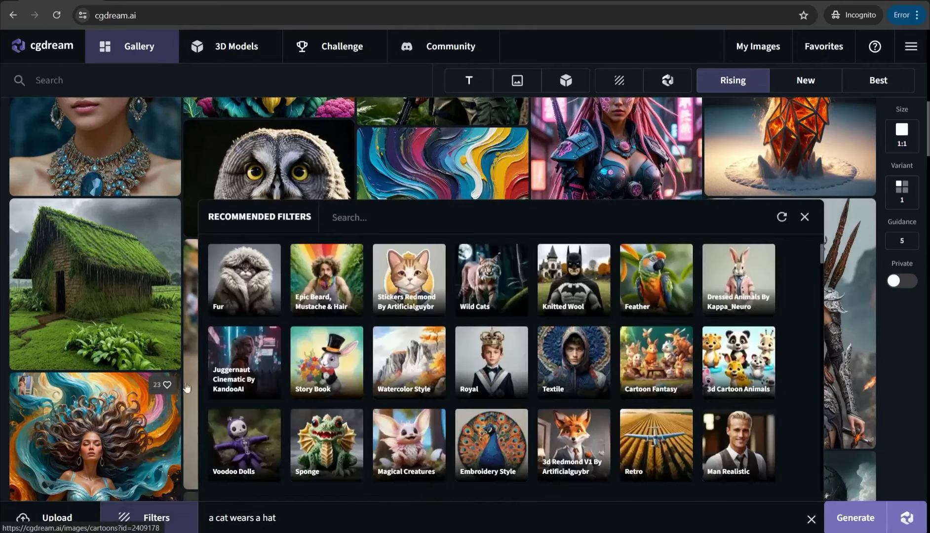
scroll(449, 307, "down", 5)
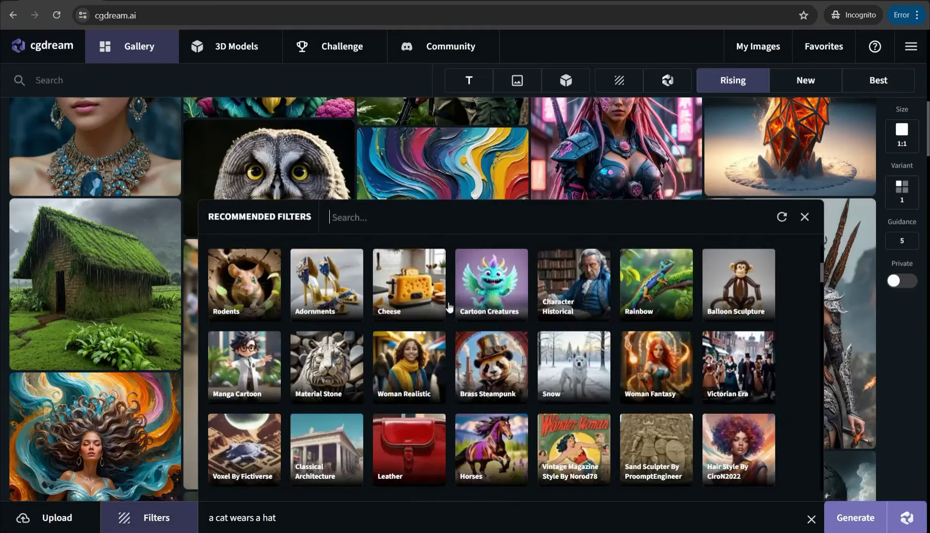
scroll(437, 363, "down", 3)
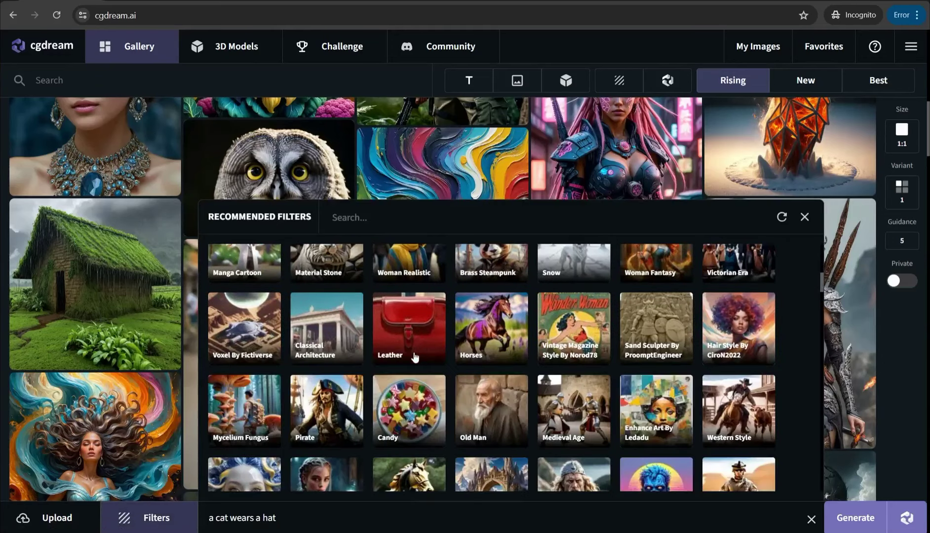
scroll(416, 357, "up", 5)
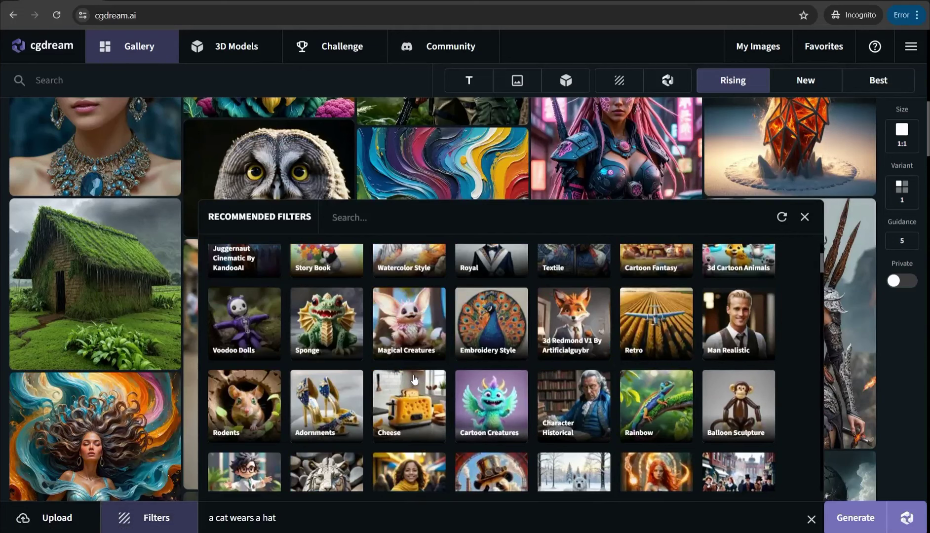
scroll(394, 363, "up", 3)
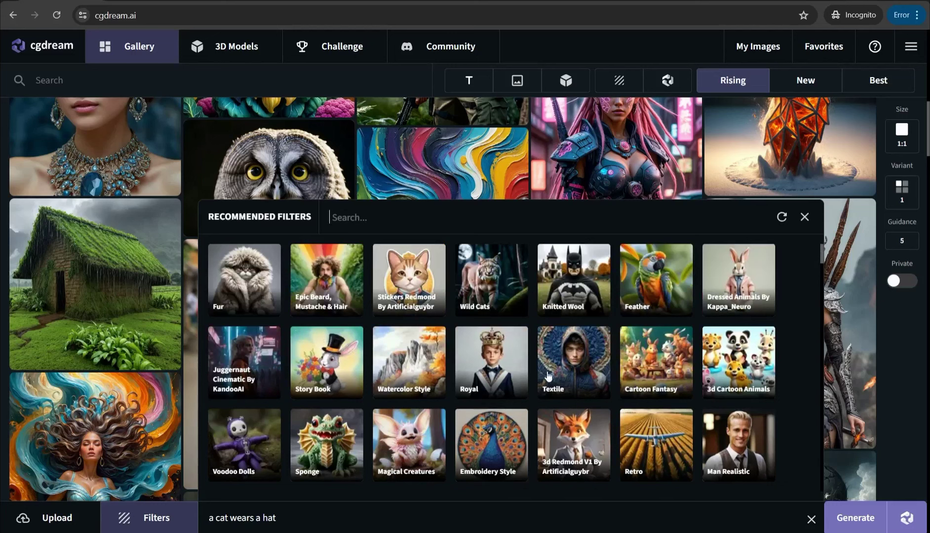
scroll(414, 353, "up", 3)
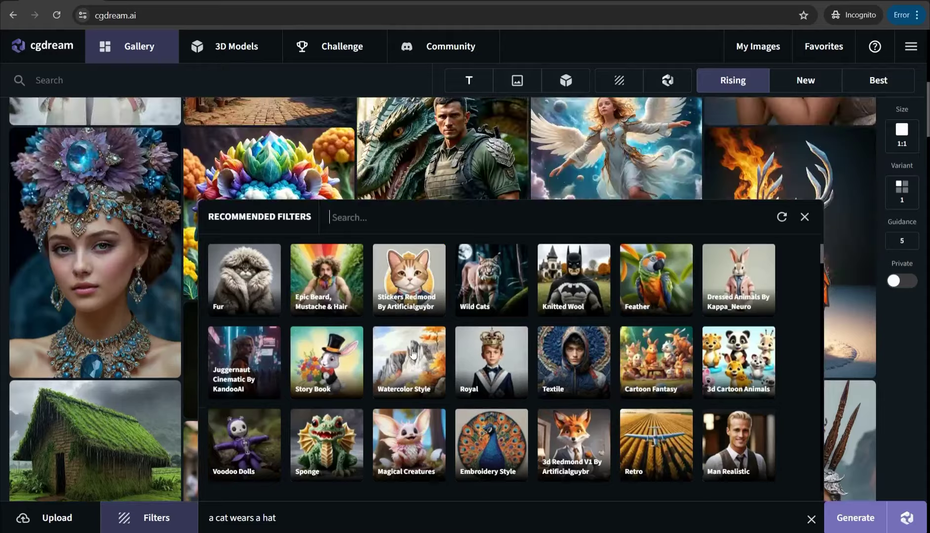
scroll(413, 354, "down", 1)
scroll(361, 338, "up", 1)
Add the Fur, Stickers Redmond and Story Book filters, leaving Fur strength at 0.50.
left_click(323, 346)
left_click(238, 291)
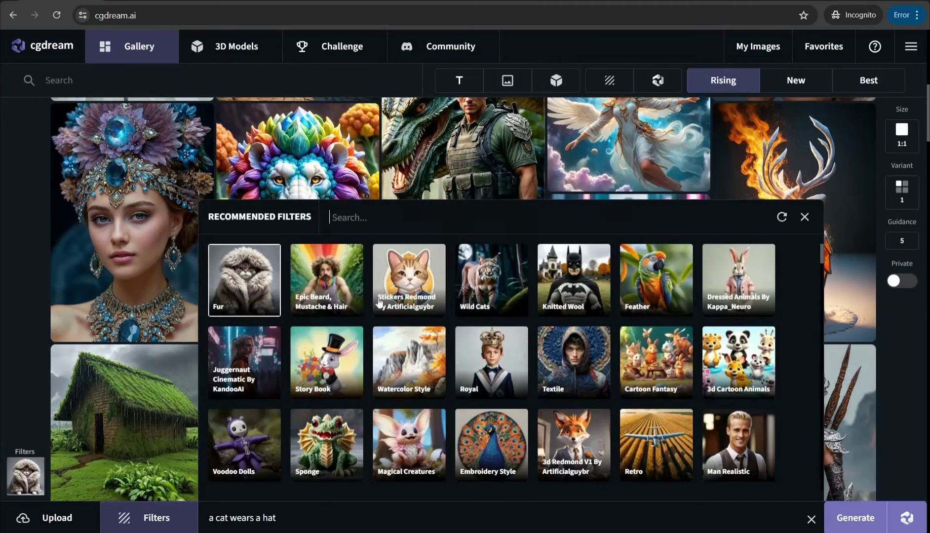
left_click(407, 280)
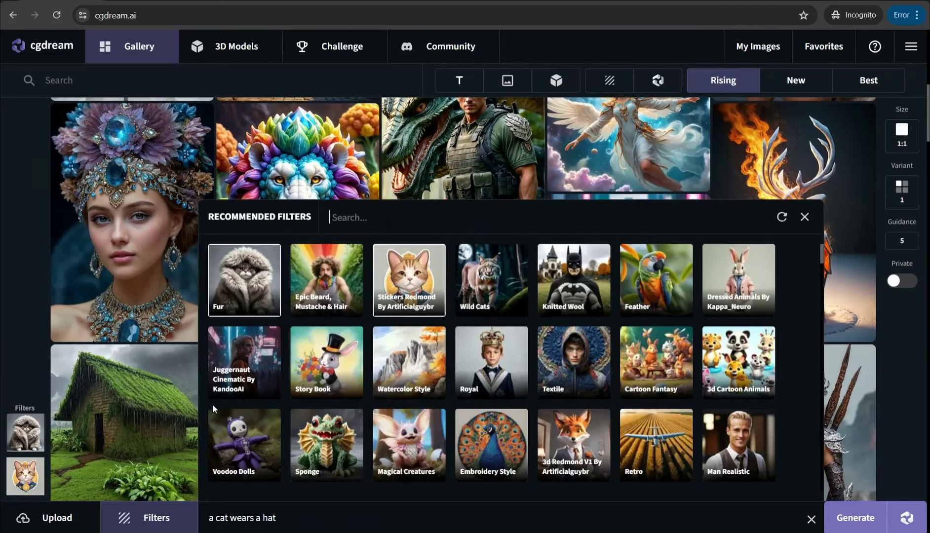
left_click(324, 371)
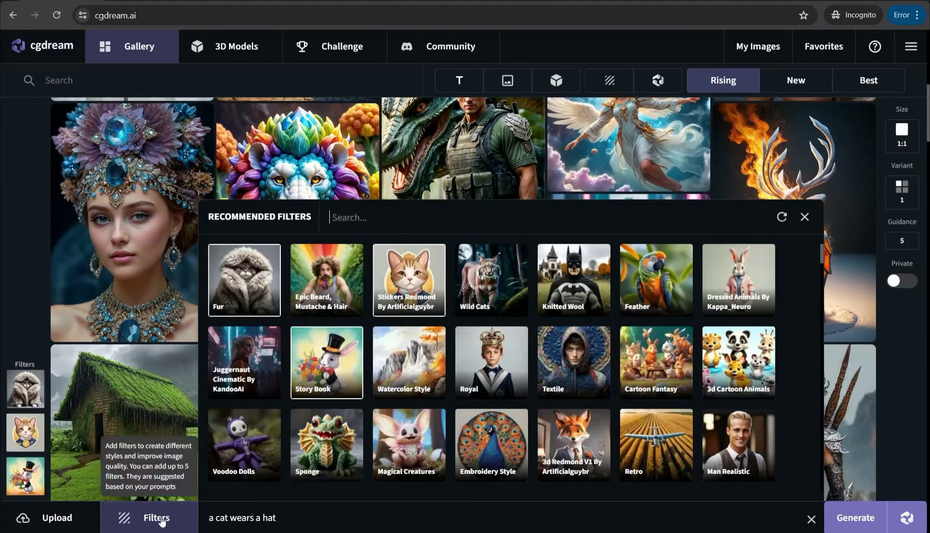
mouse_move(31, 385)
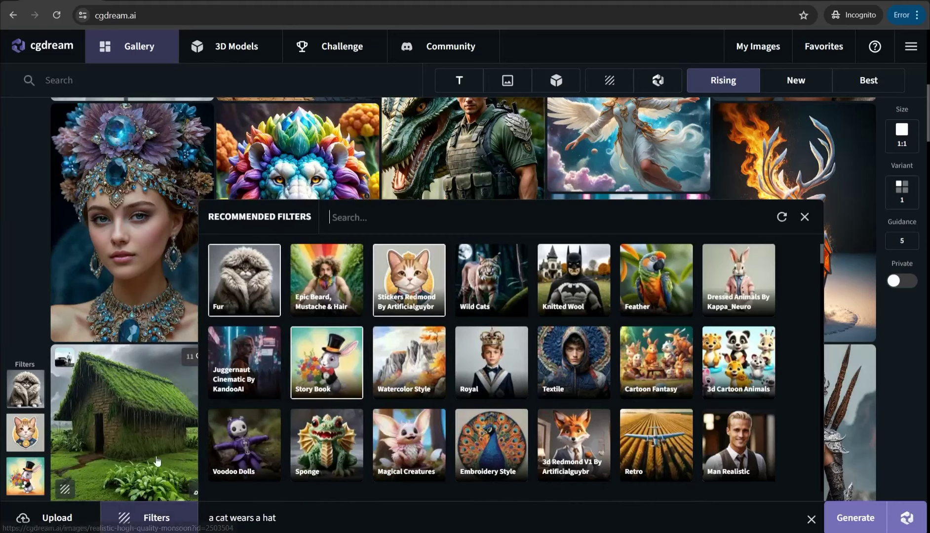
mouse_move(43, 429)
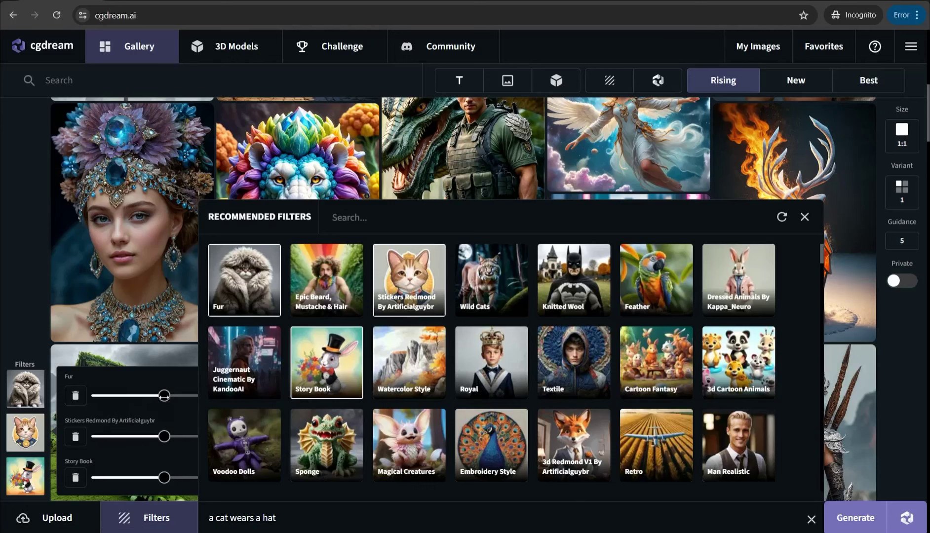
left_click_drag(154, 395, 166, 414)
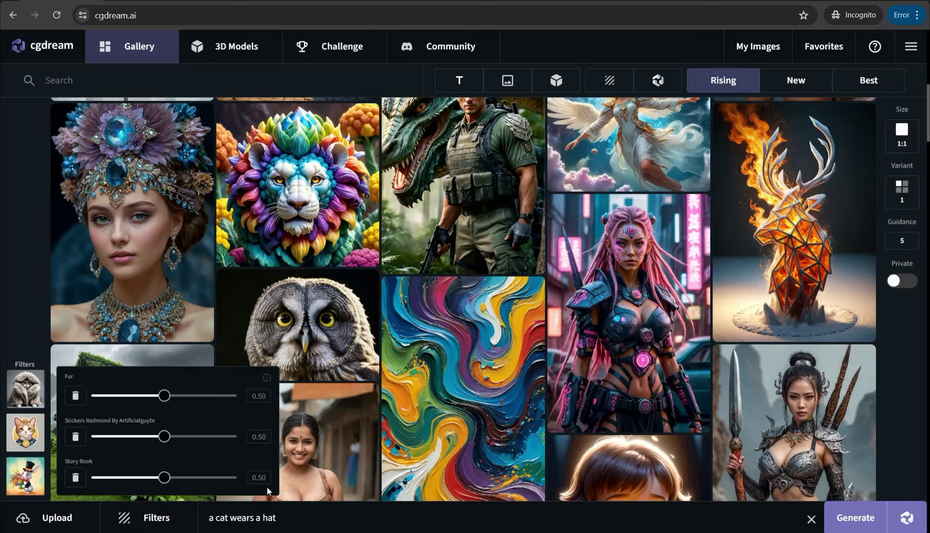
Generate the cat image with the Fur, Stickers Redmond and Story Book filters applied.
left_click(852, 521)
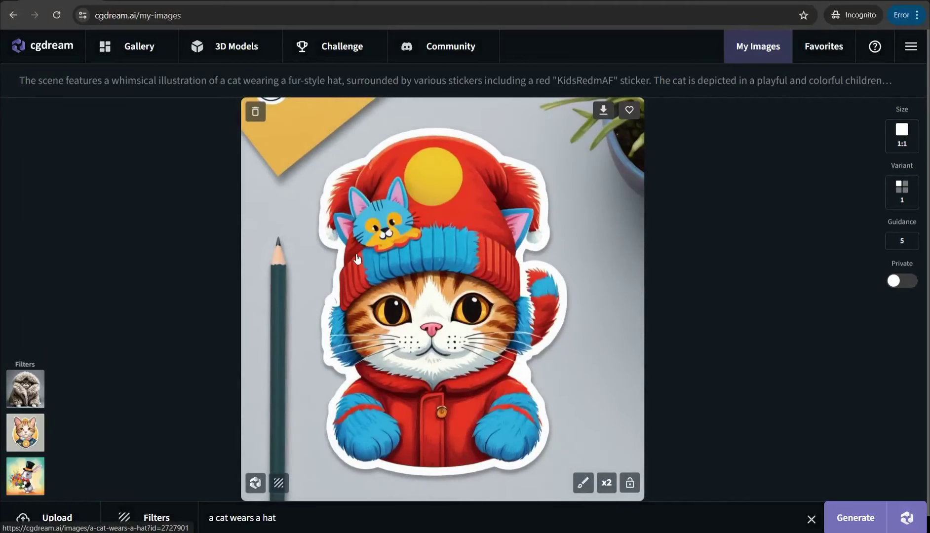
mouse_move(25, 403)
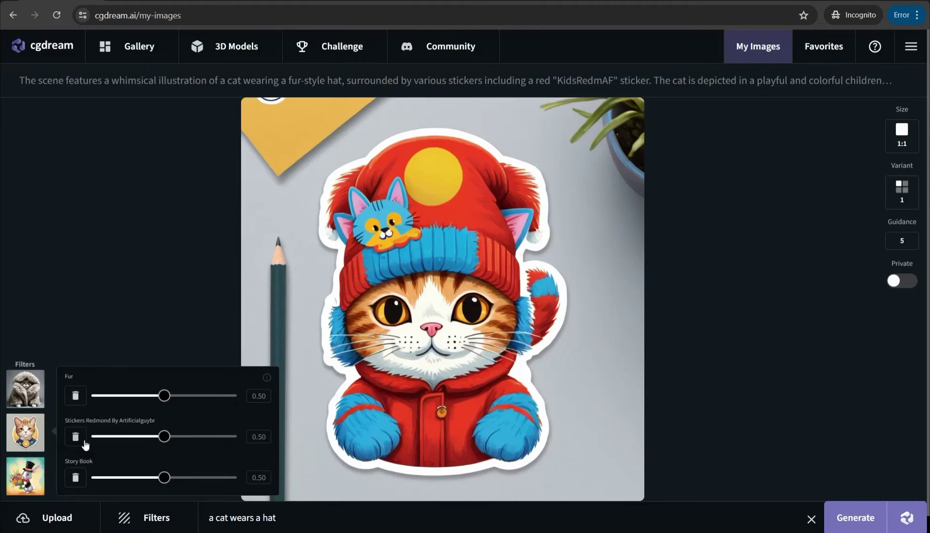
Delete Story Book, weaken Stickers Redmond to 0.10, strengthen Fur to 0.75, and generate again.
left_click(76, 477)
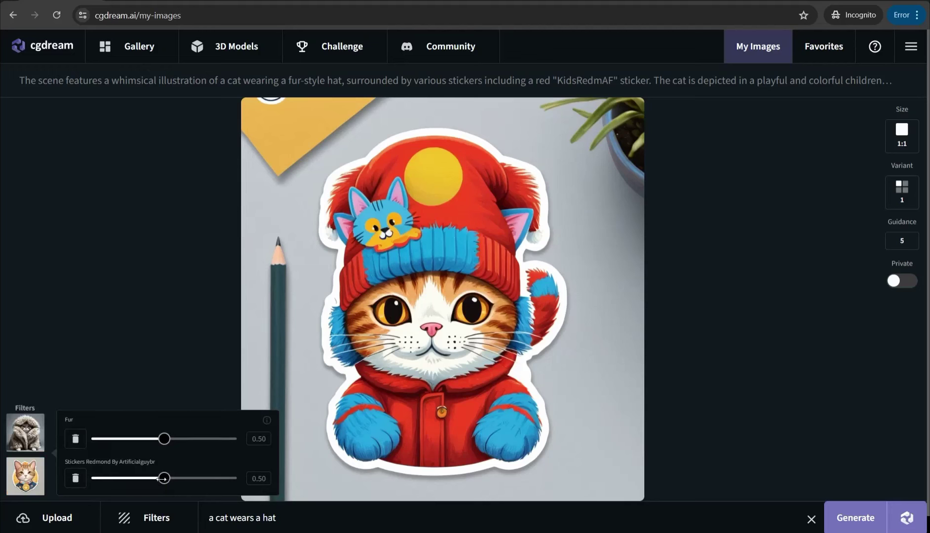
left_click_drag(163, 479, 113, 479)
left_click_drag(164, 439, 198, 439)
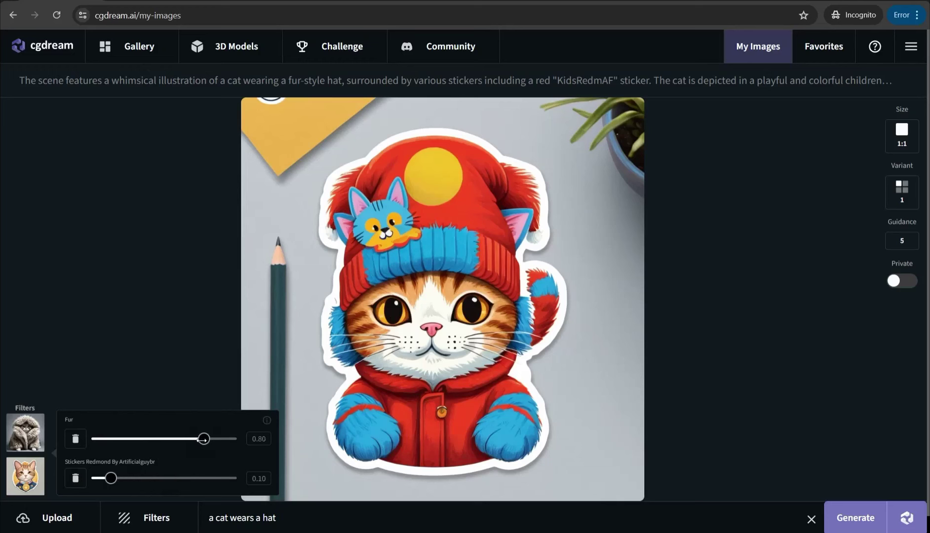
left_click(856, 517)
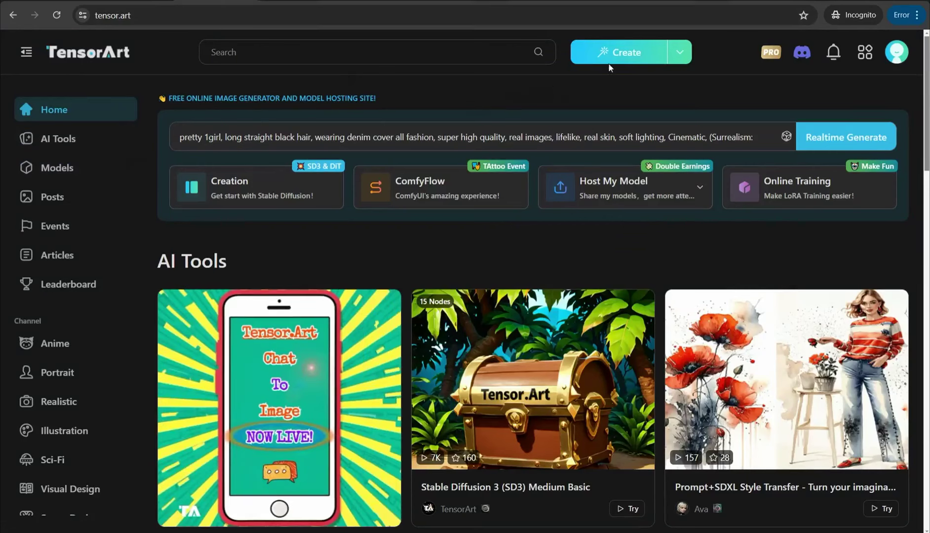
Open TensorArt's Text2Img panel, check the prompt and EasyNegative negative prompt help, then close it.
mouse_move(644, 57)
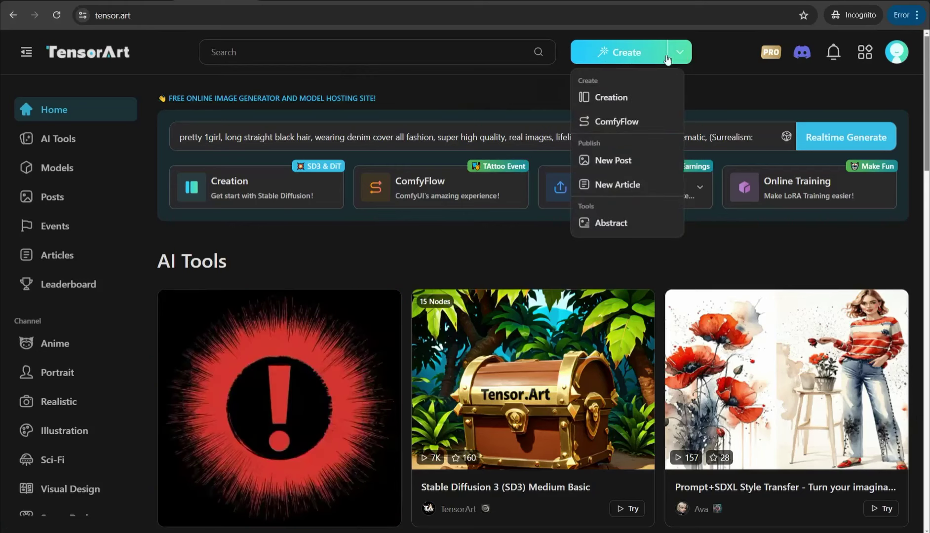
left_click(628, 58)
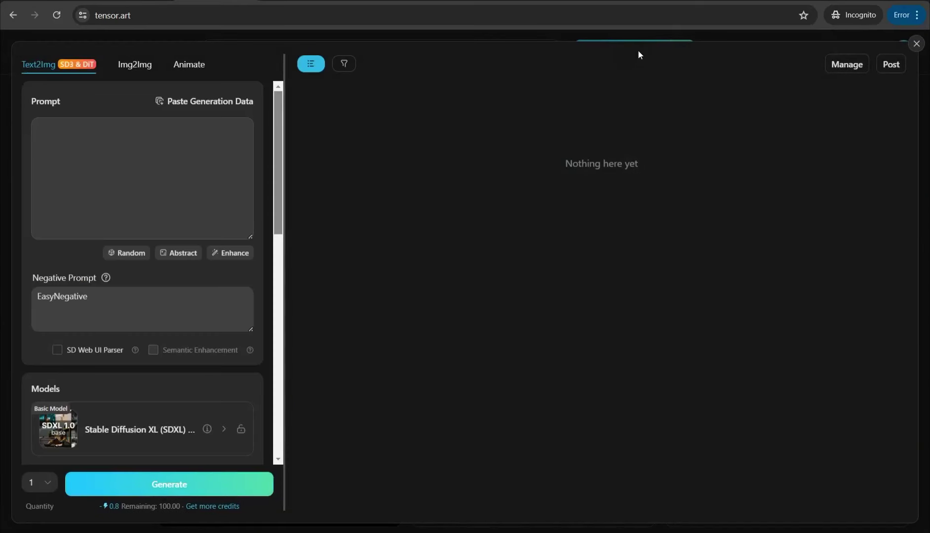
left_click(203, 155)
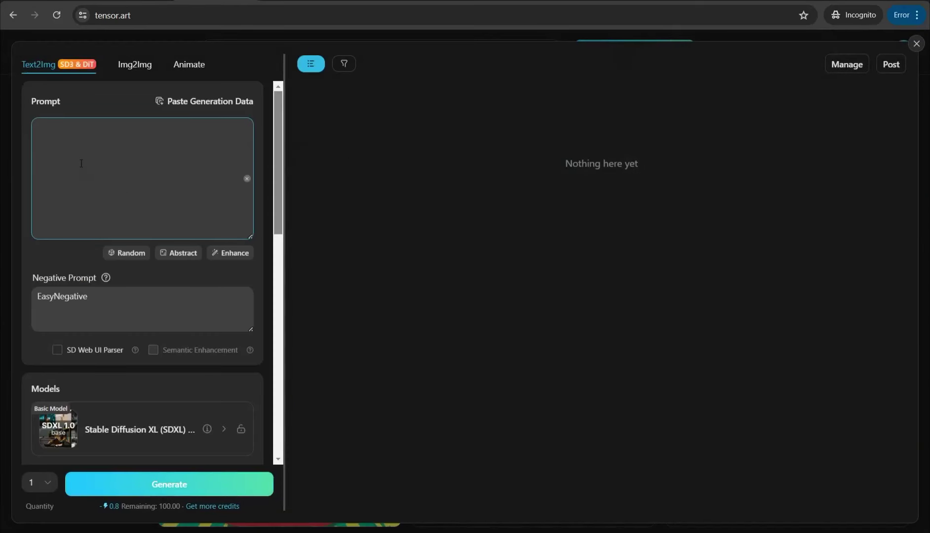
left_click(108, 292)
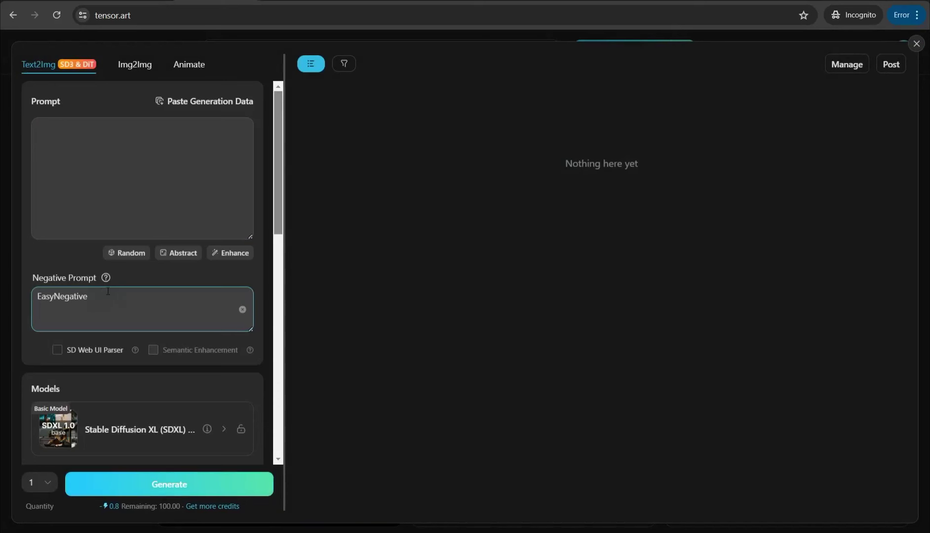
left_click(106, 278)
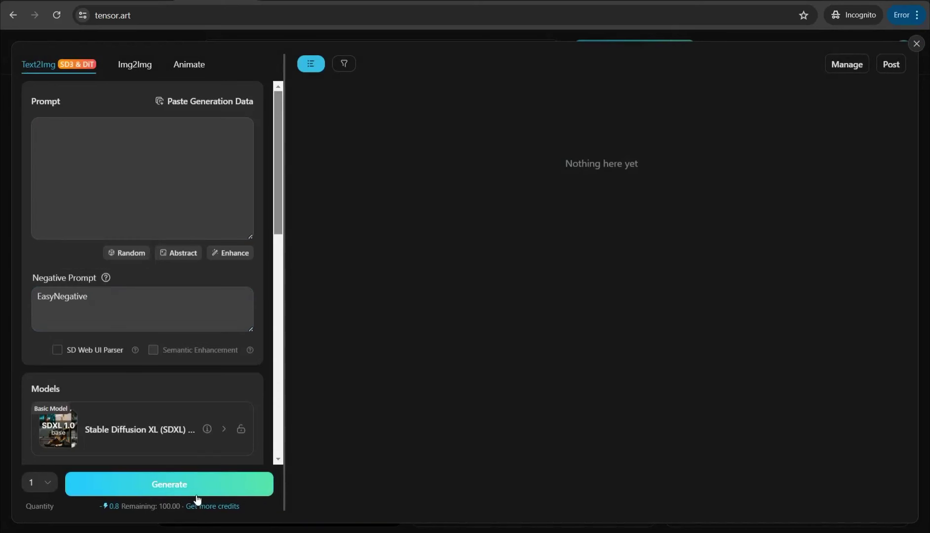
left_click(62, 182)
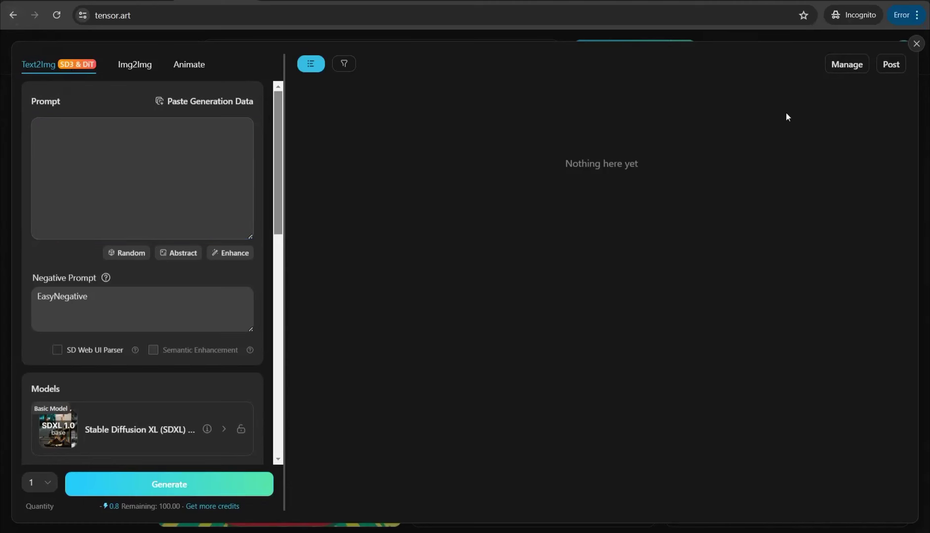
left_click(916, 43)
Scroll through the AI Tools workflow cards on the TensorArt home page.
scroll(612, 261, "down", 4)
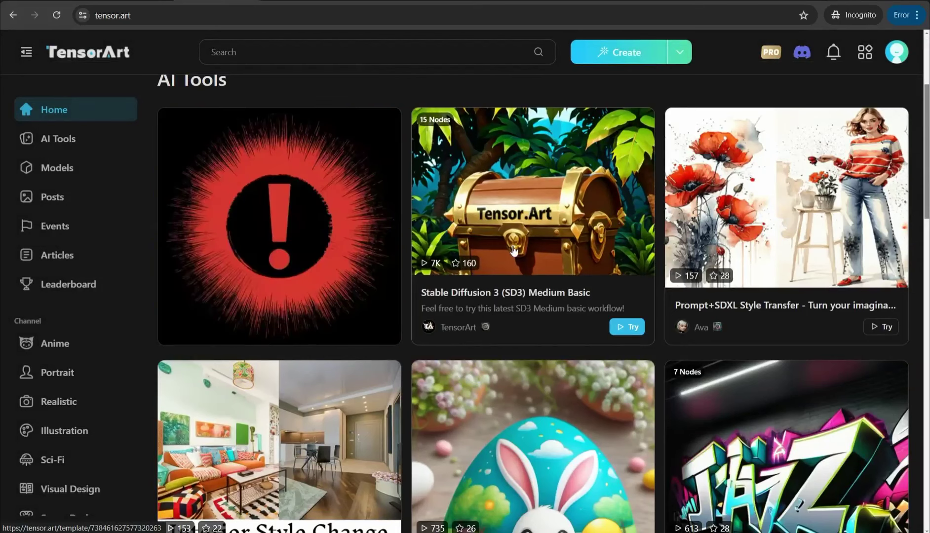
scroll(513, 249, "down", 3)
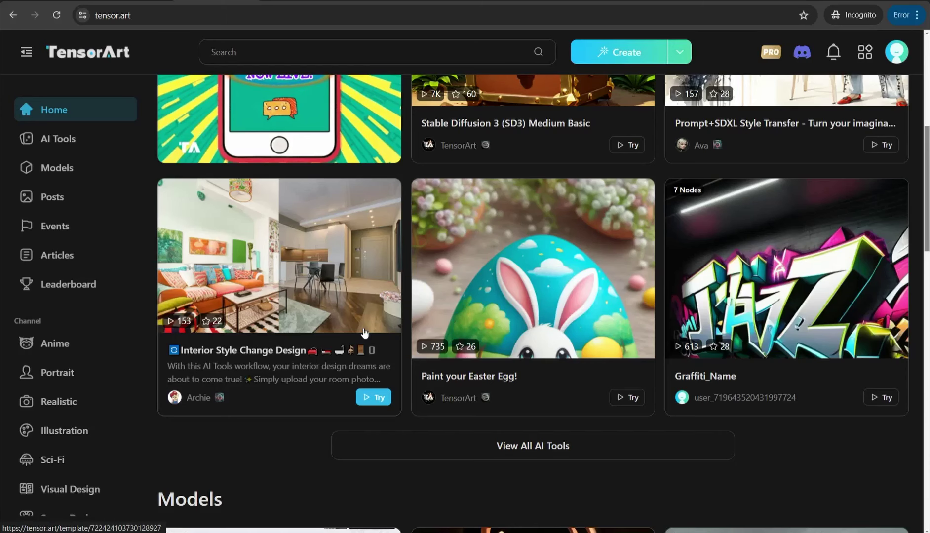
scroll(365, 326, "up", 5)
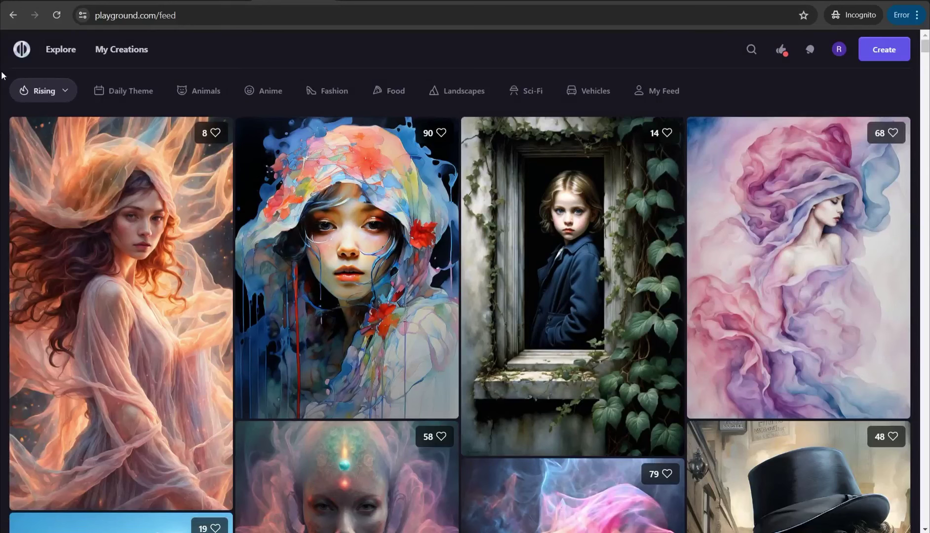
Scroll the Playground feed, open the Create canvas, then switch to Recraft's Community gallery.
scroll(118, 290, "down", 7)
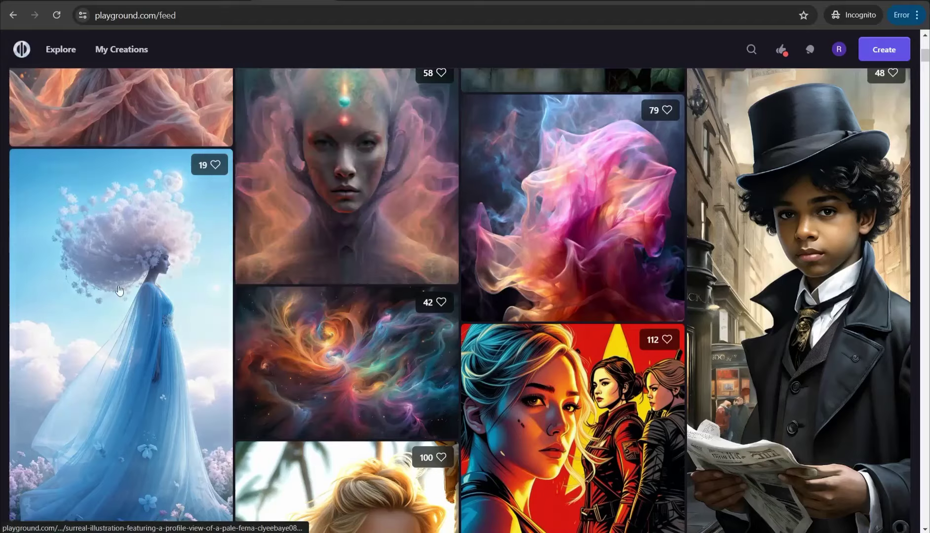
scroll(353, 363, "down", 2)
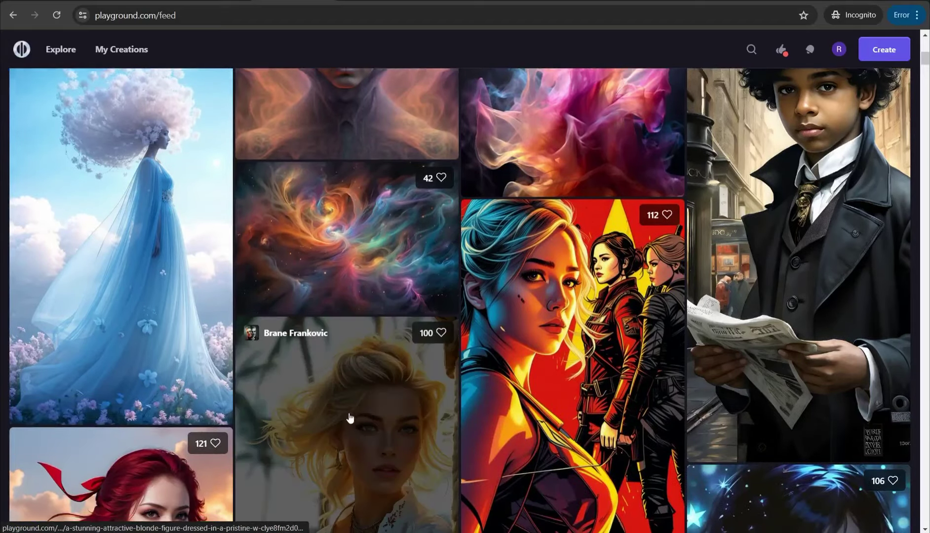
scroll(350, 418, "down", 6)
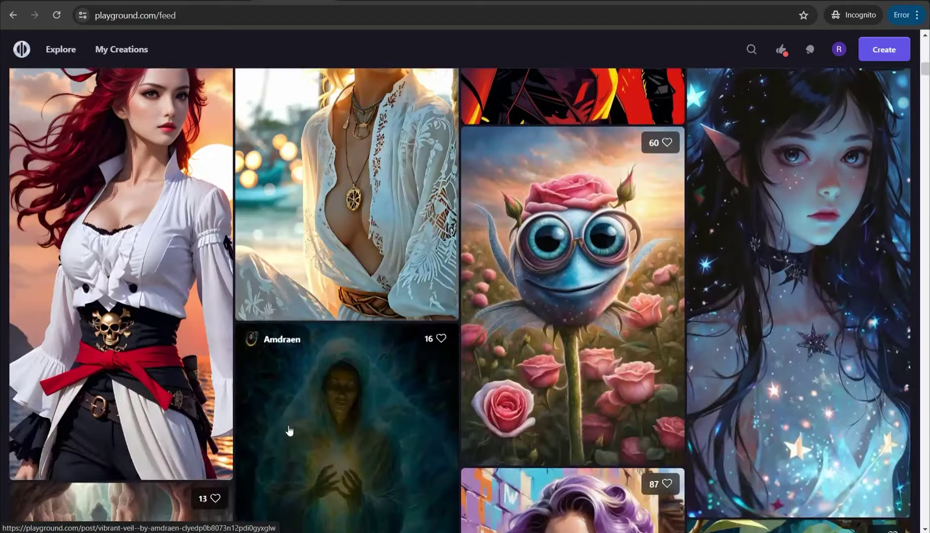
scroll(290, 431, "up", 15)
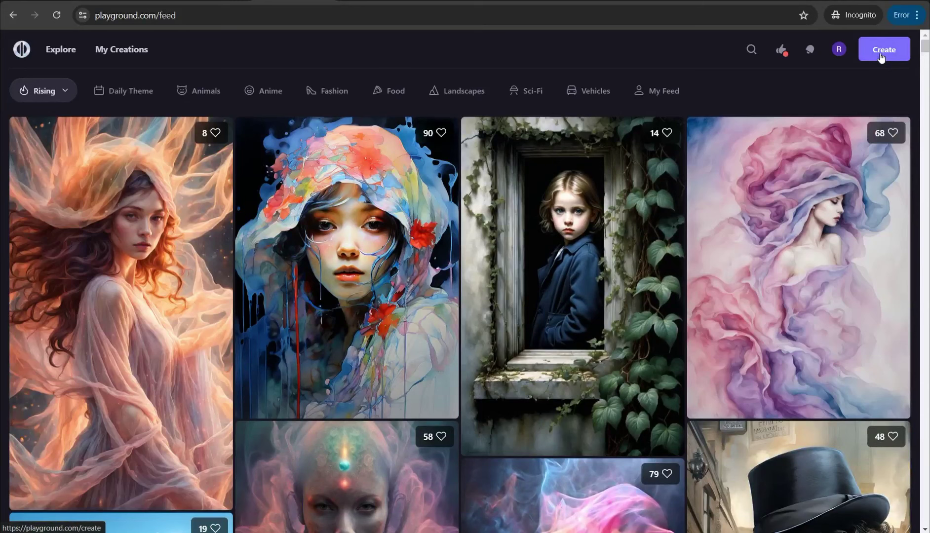
left_click(882, 58)
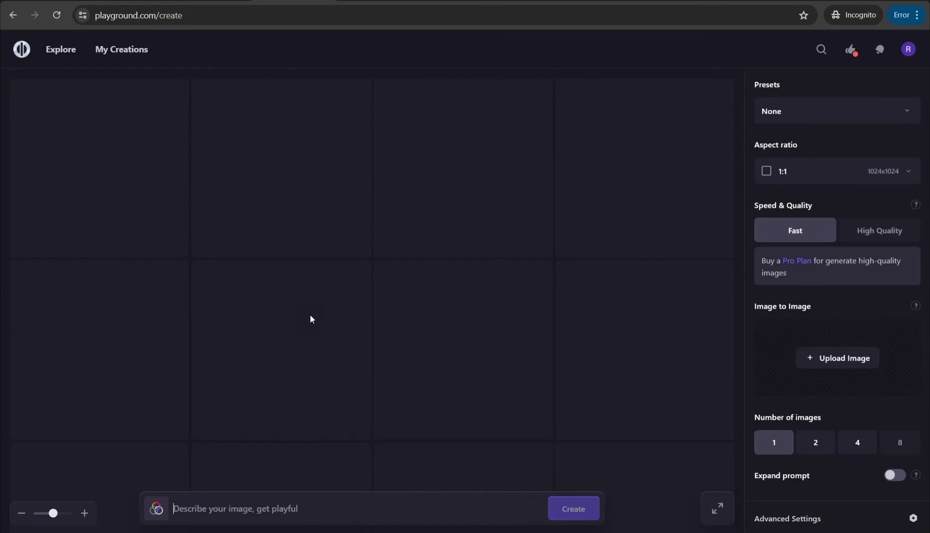
left_click(447, 1)
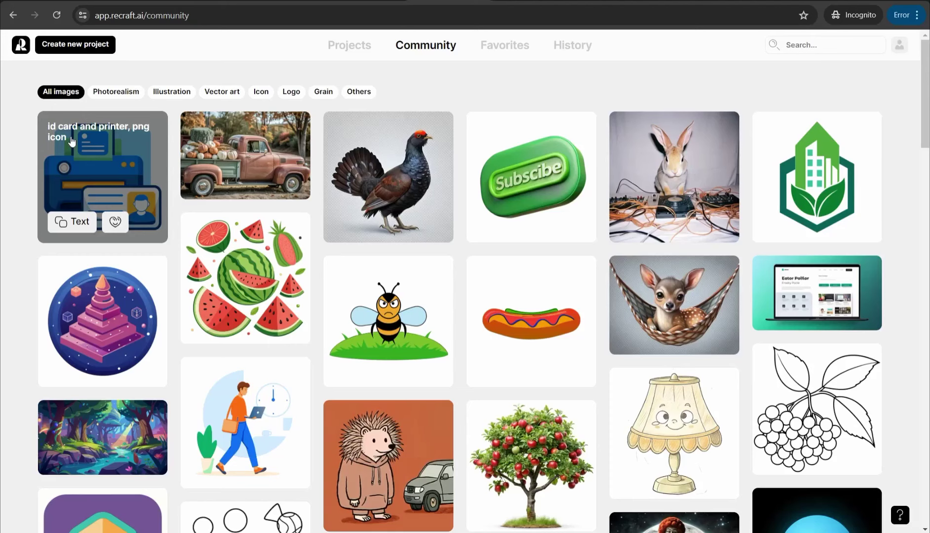
Scroll through the Recraft Community image grid.
scroll(277, 193, "down", 4)
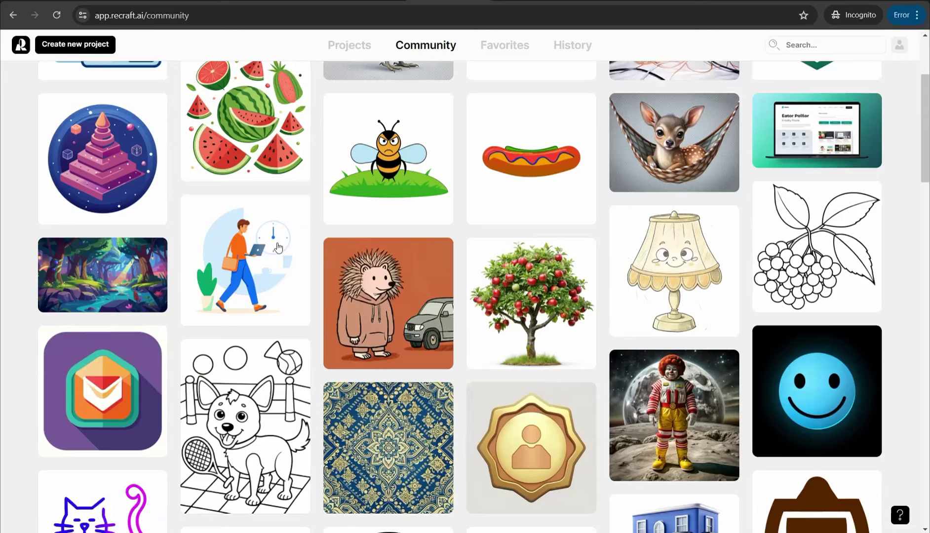
scroll(267, 289, "down", 4)
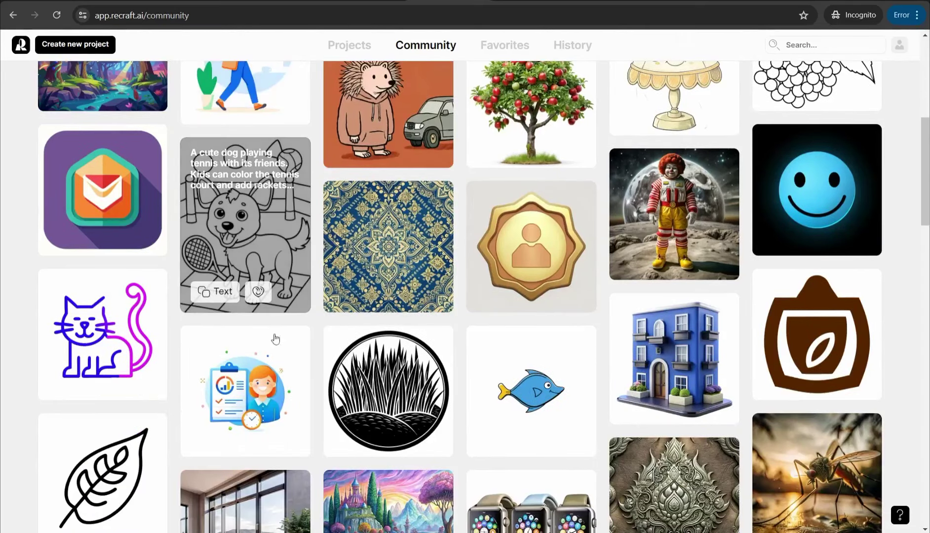
scroll(380, 336, "down", 7)
scroll(425, 356, "up", 15)
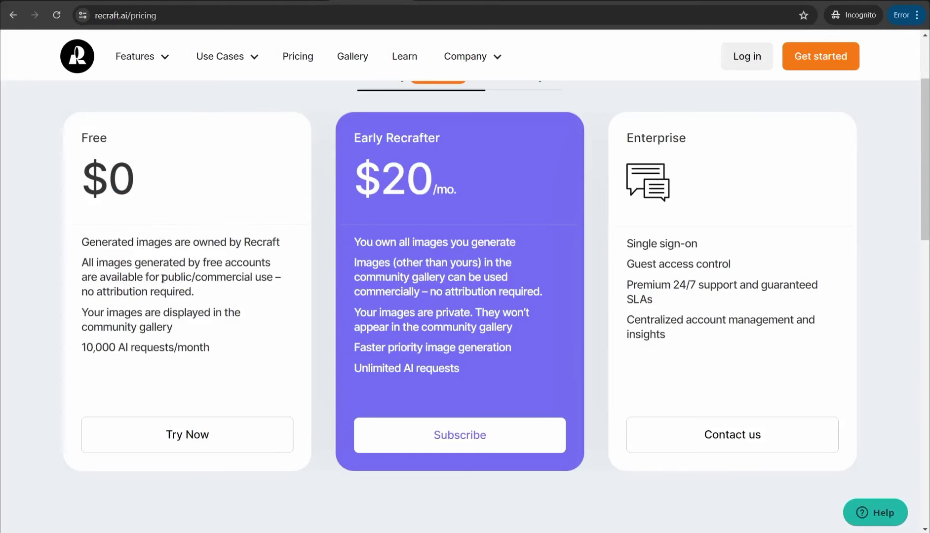
Highlight the Free plan's commercial-use and 10,000 AI requests/month terms, then go to Recraft projects.
left_click_drag(162, 277, 225, 296)
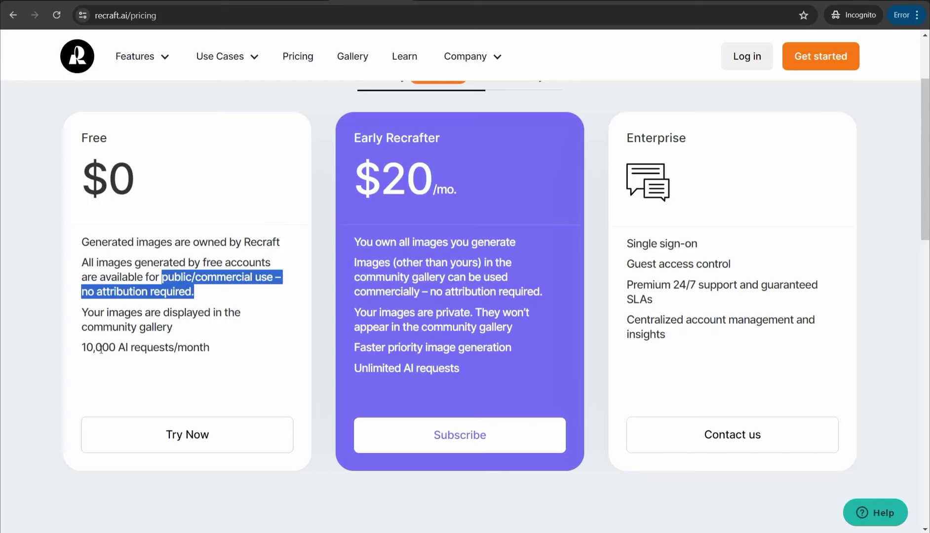
left_click_drag(86, 348, 214, 348)
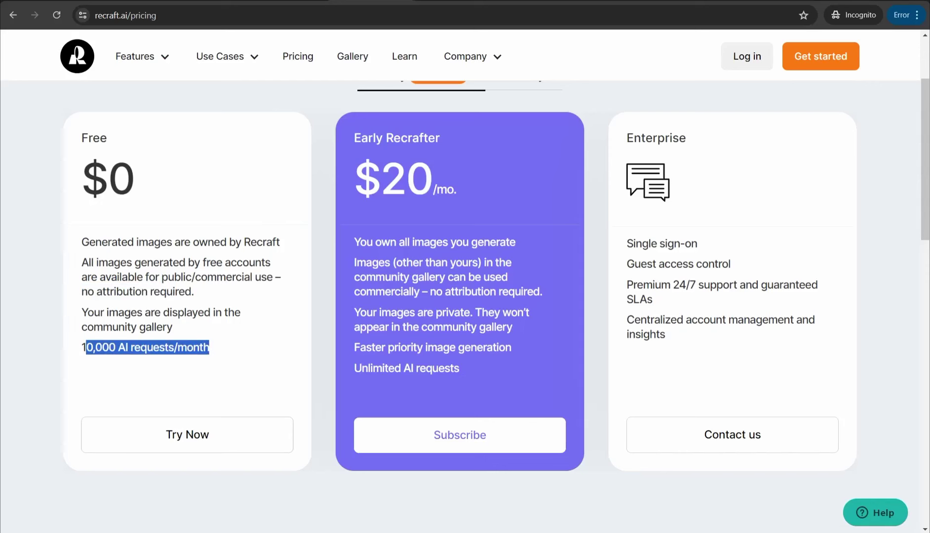
key("ctrl+Tab")
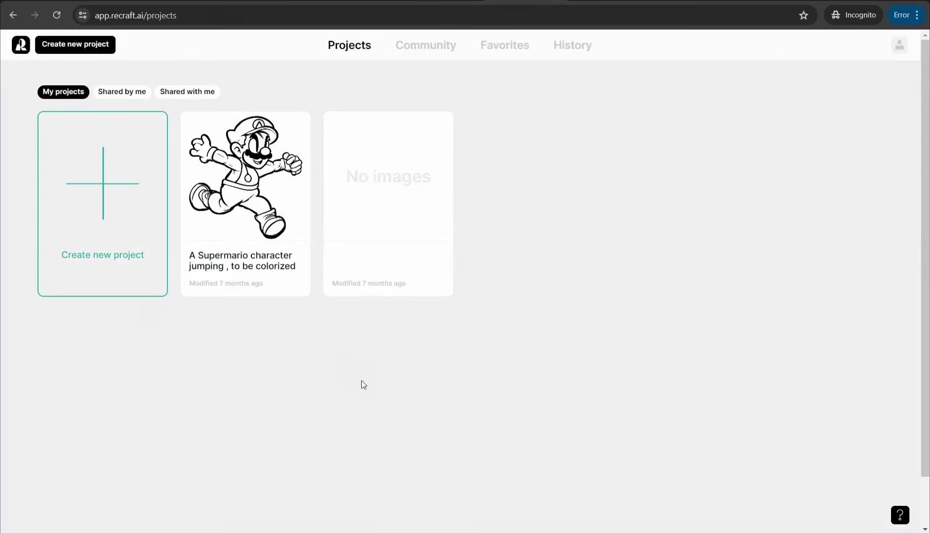
Create a new Recraft project using the Vector image generator.
left_click(98, 198)
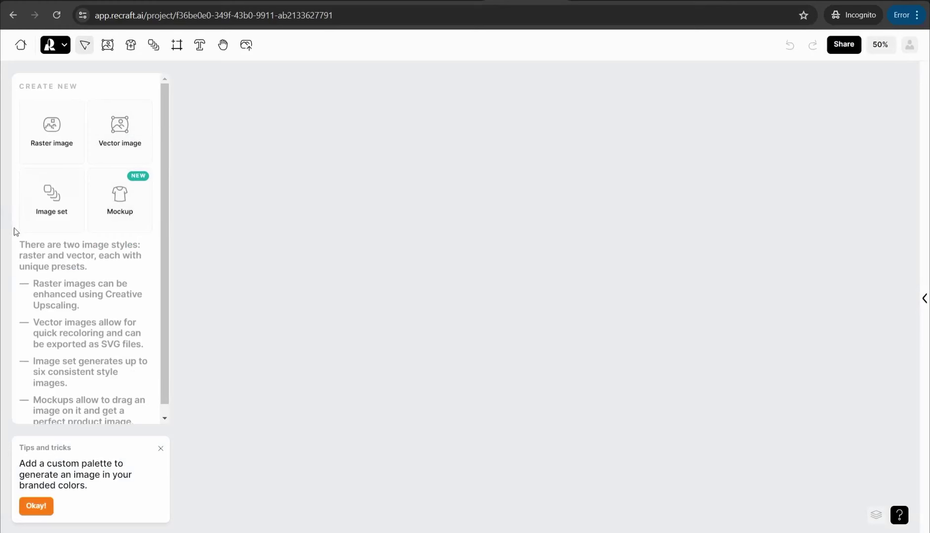
left_click(107, 46)
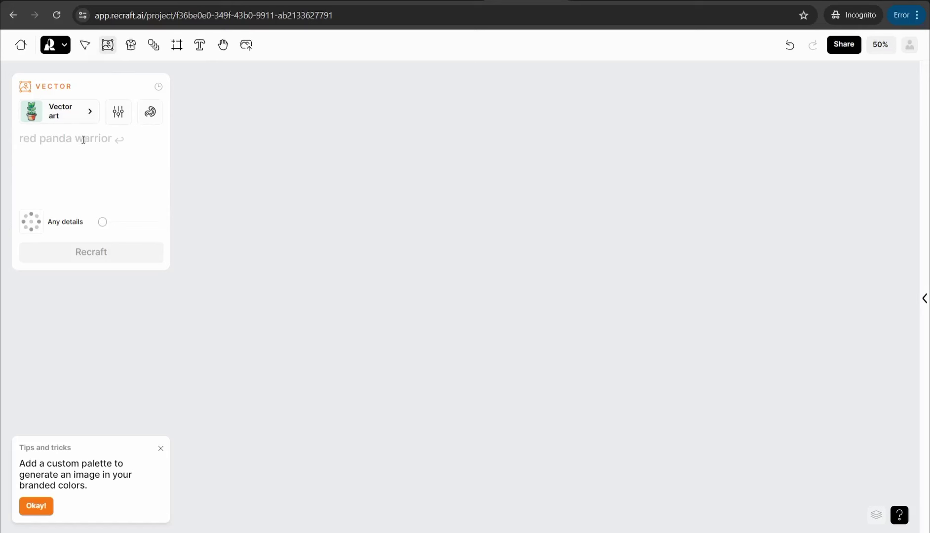
Browse the Vector art, Icon and Logo style options, then switch to Ideogram's Explore feed.
left_click(91, 117)
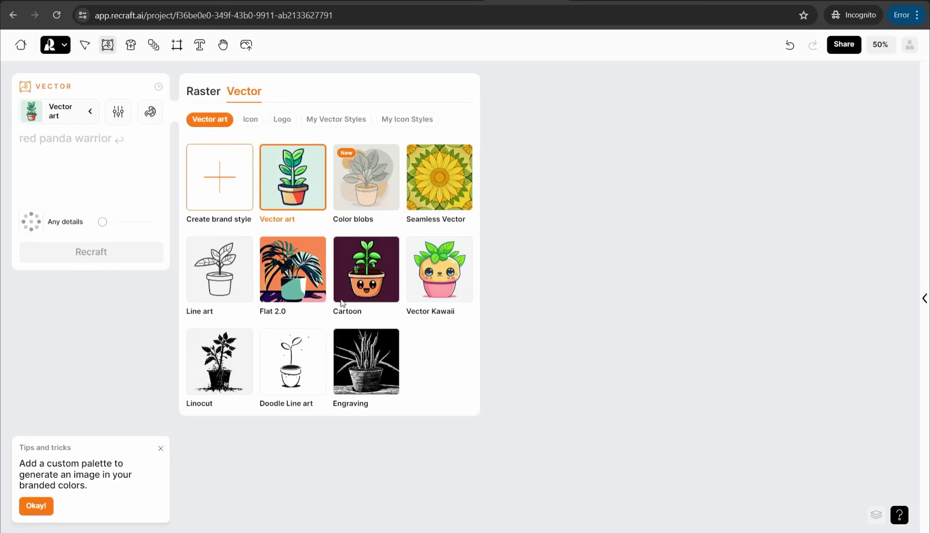
left_click(250, 120)
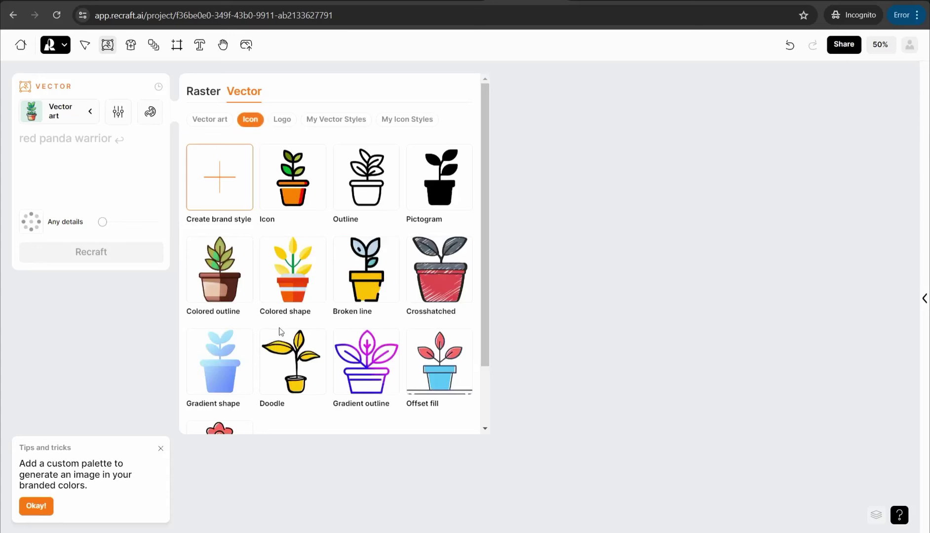
left_click(283, 120)
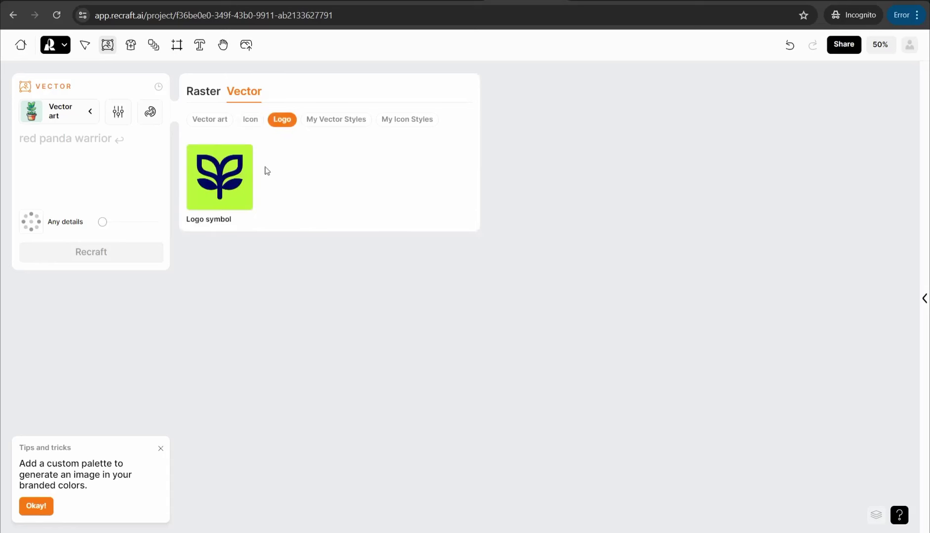
left_click(54, 137)
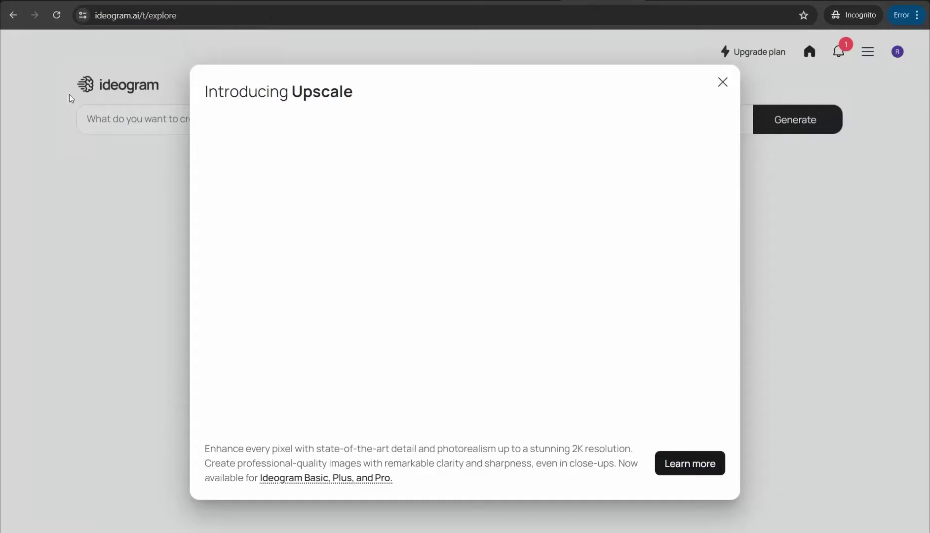
left_click(49, 131)
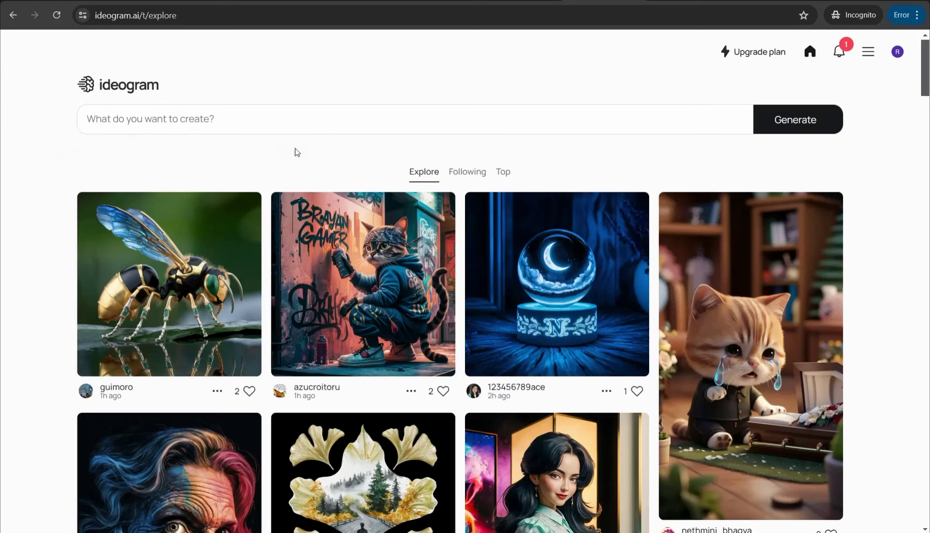
scroll(378, 281, "down", 10)
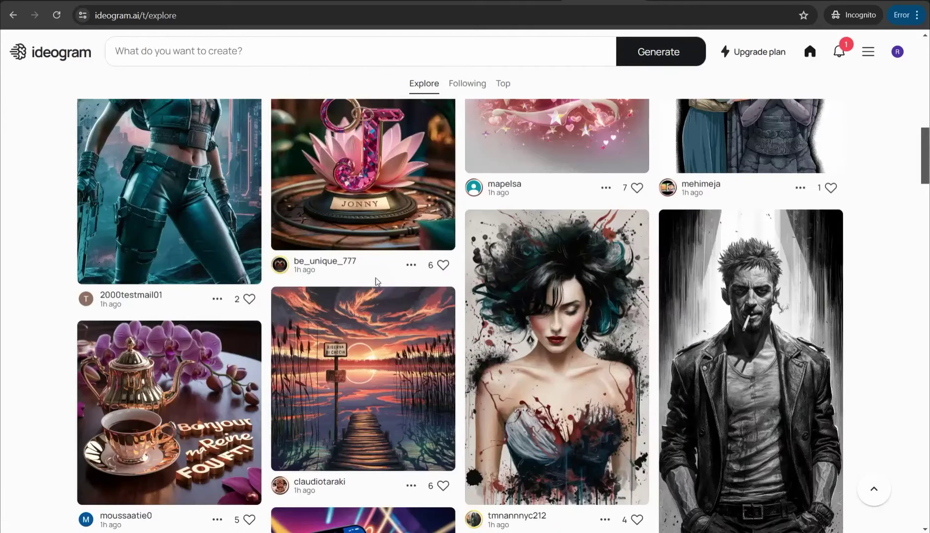